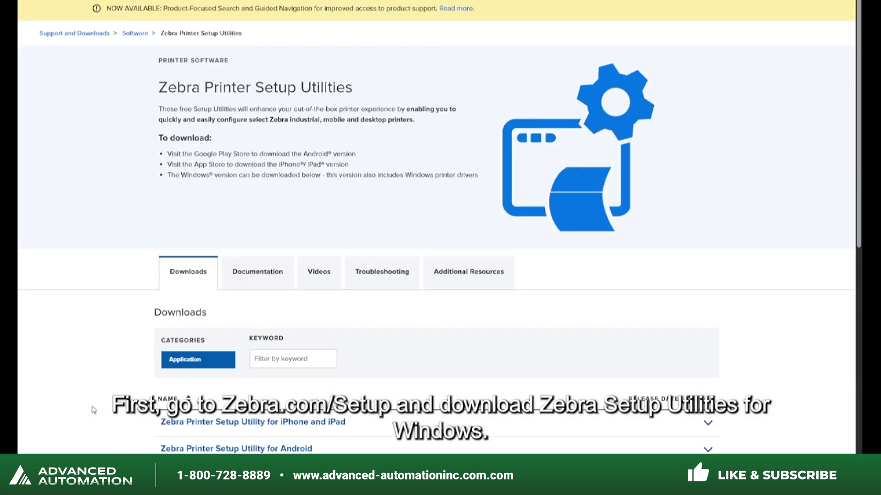
Step: Download the Zebra Printer Setup Utilities for Windows installer, version 1.1.9.1326, to the desktop
scroll(93, 409, down, 3)
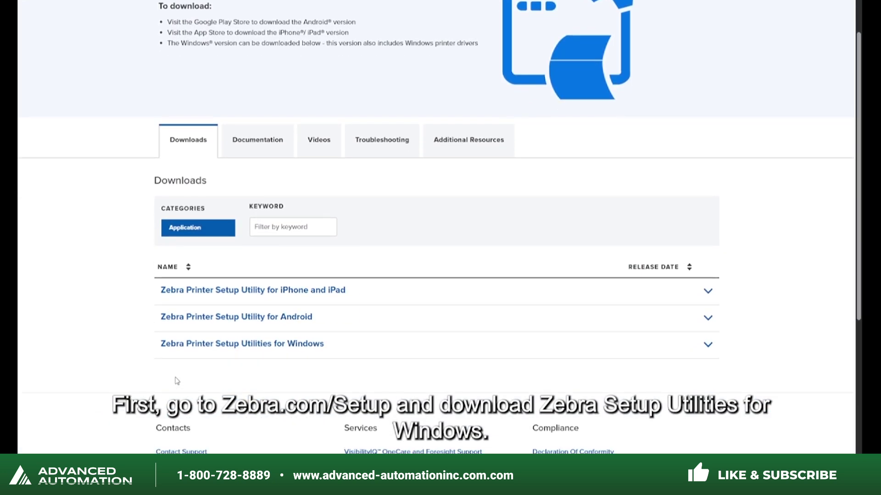
click(302, 350)
scroll(504, 330, down, 4)
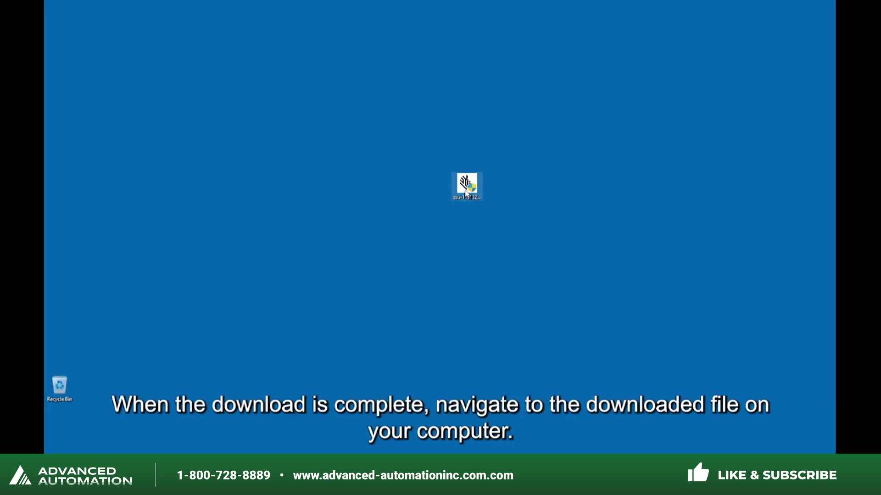
right_click(465, 192)
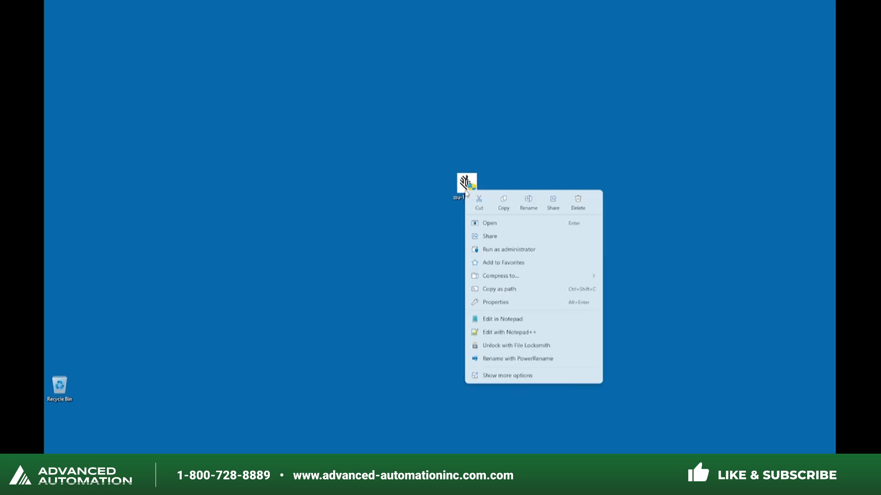
Step: Run the installer as administrator, confirm the important information notice, and complete the installation
click(536, 256)
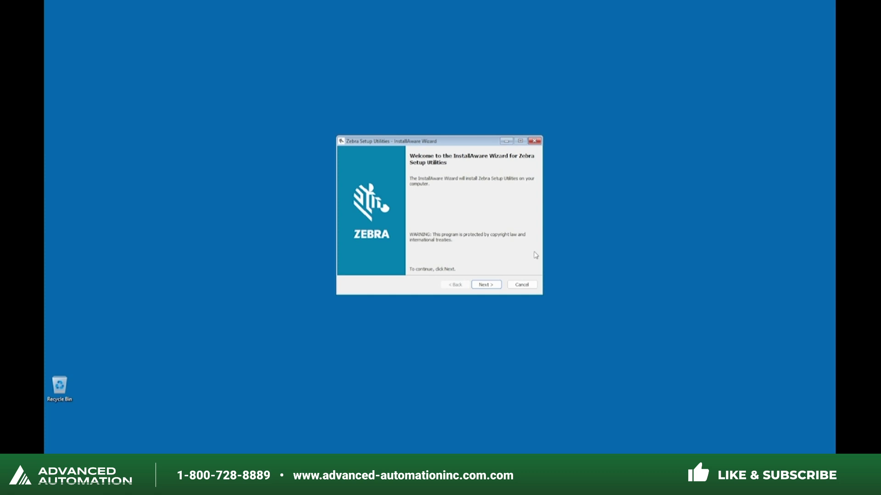
click(492, 286)
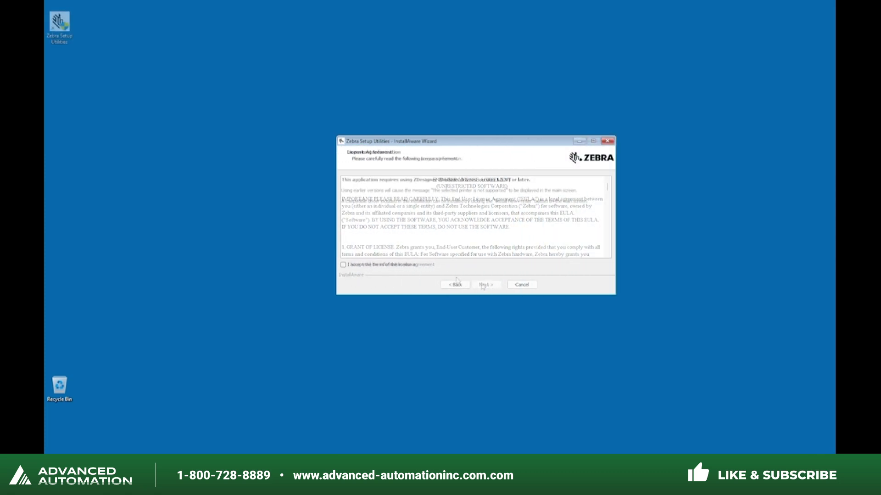
click(401, 268)
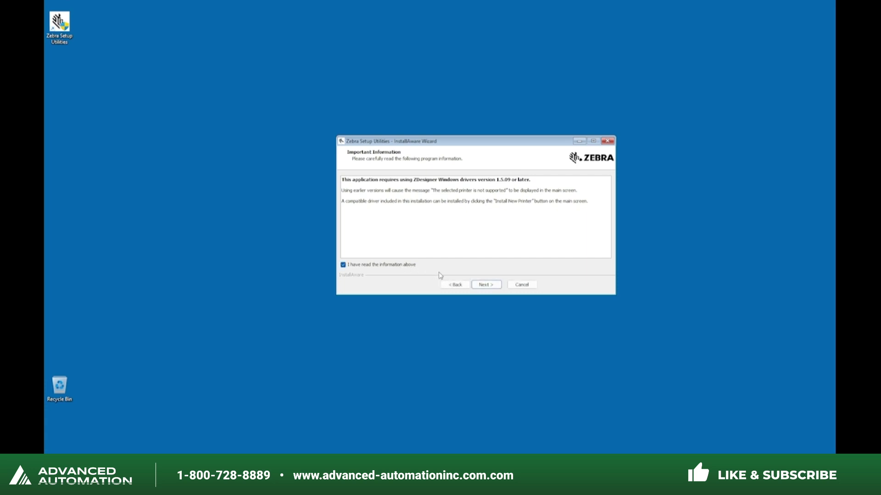
click(484, 285)
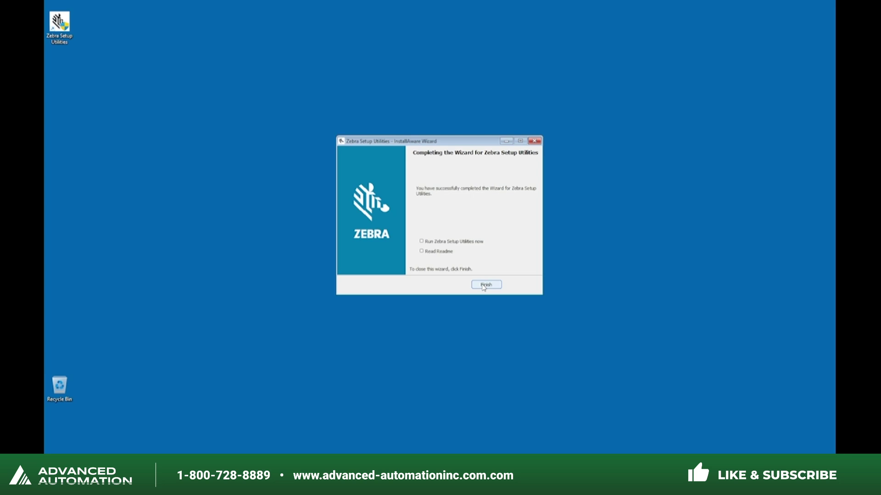
click(485, 285)
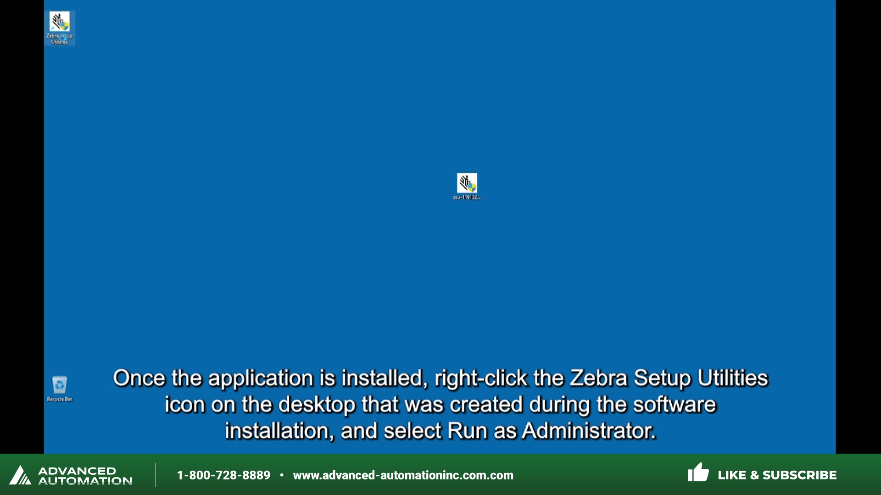
right_click(63, 41)
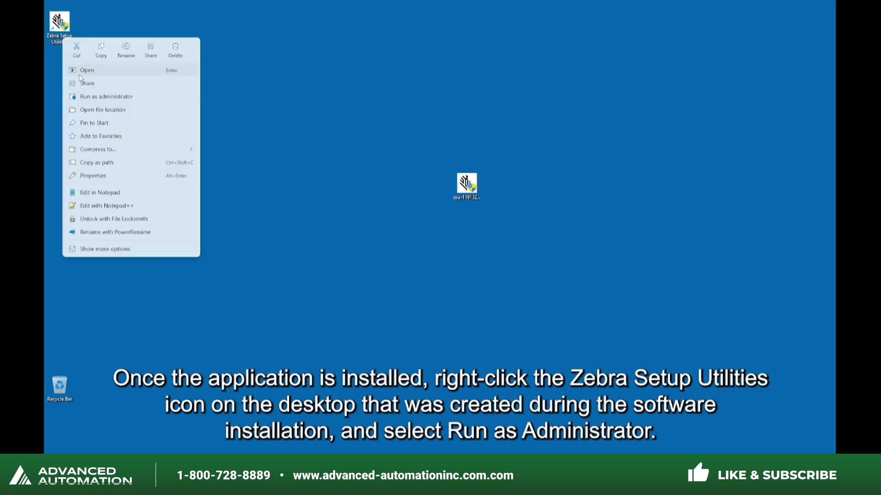
Step: Launch Zebra Setup Utilities as administrator and preload printer drivers with USB as the port
click(113, 97)
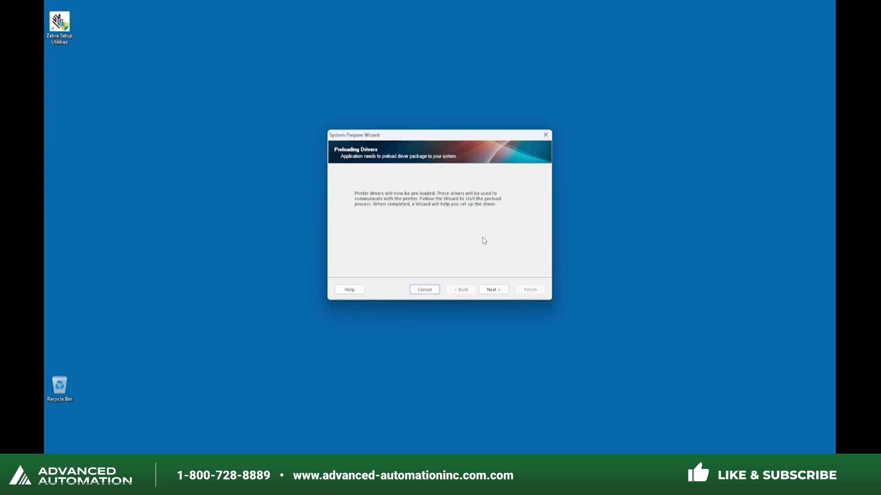
click(494, 291)
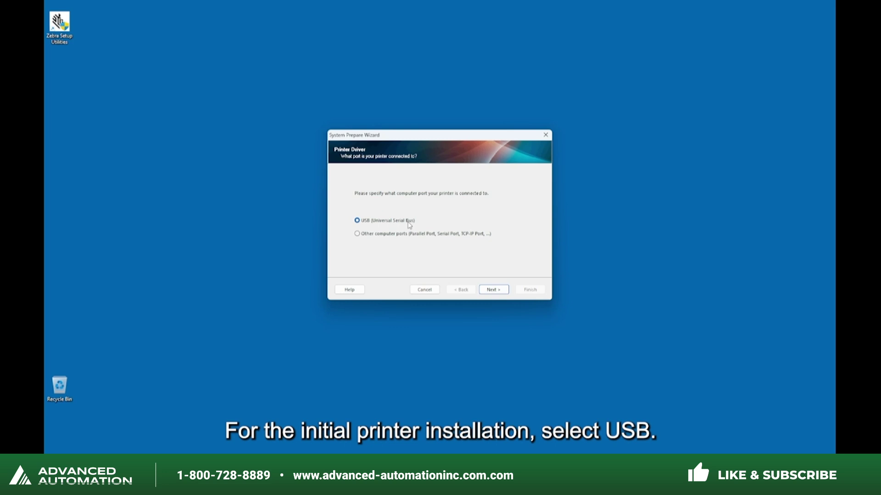
click(497, 292)
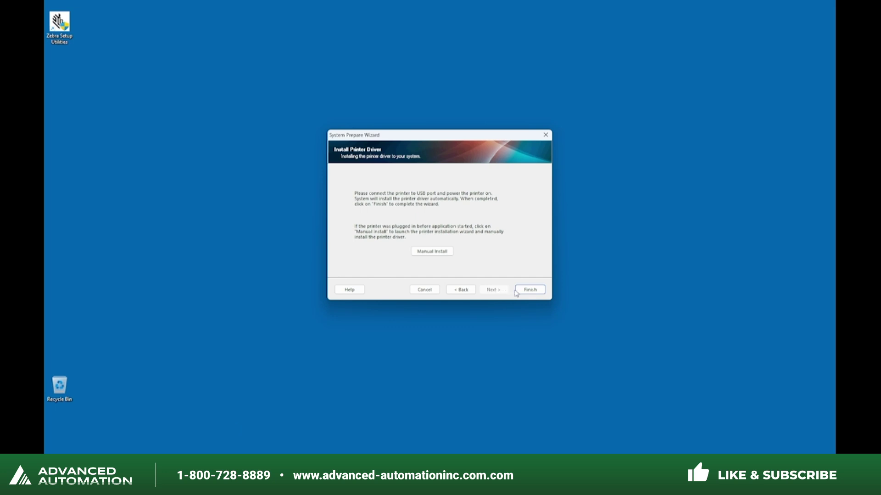
click(530, 289)
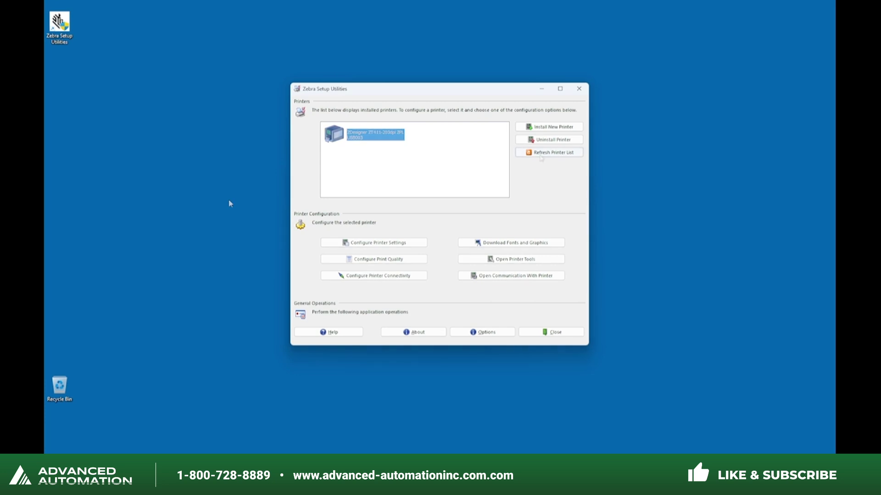
click(541, 153)
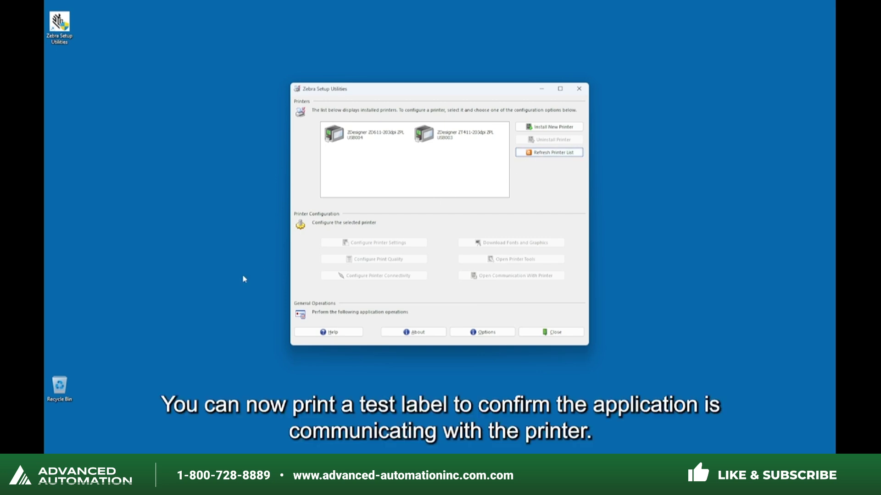
Step: Refresh the printer list and print a configuration label on the ZT411 printer
click(273, 252)
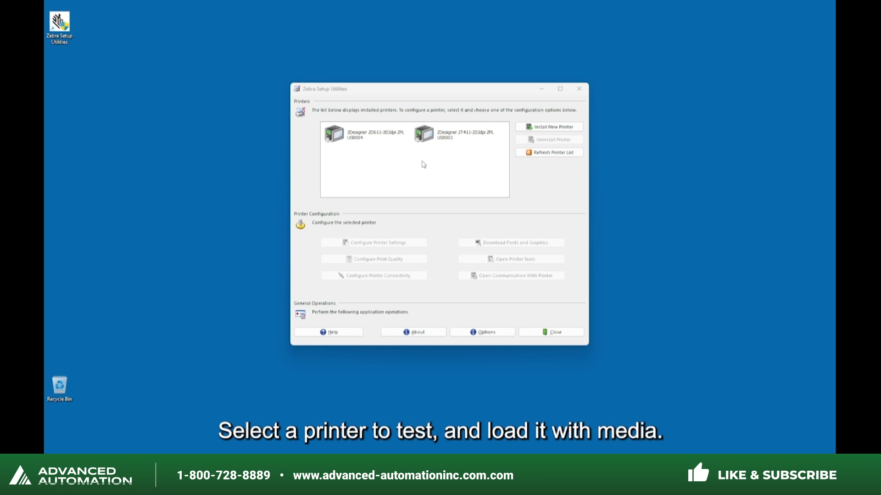
click(474, 136)
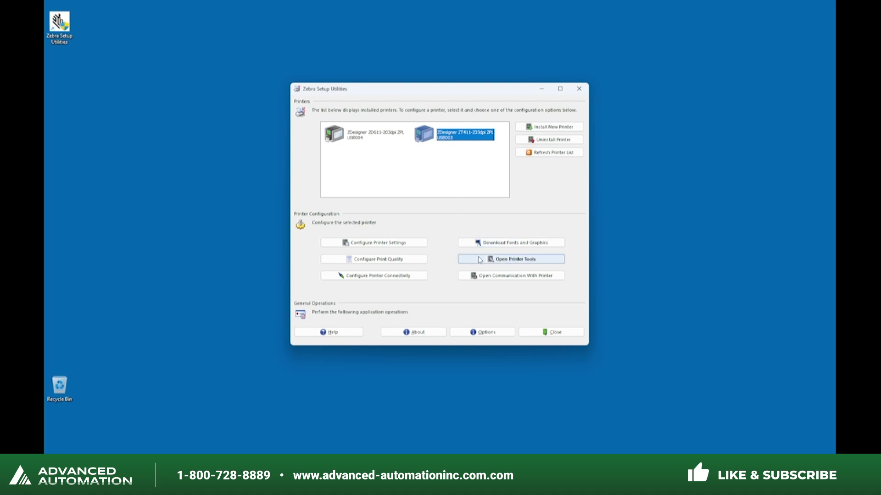
click(509, 260)
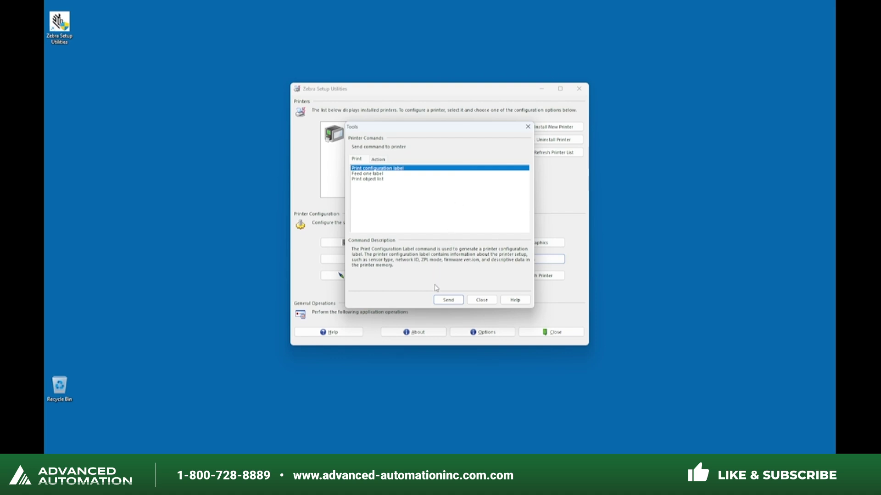
click(441, 303)
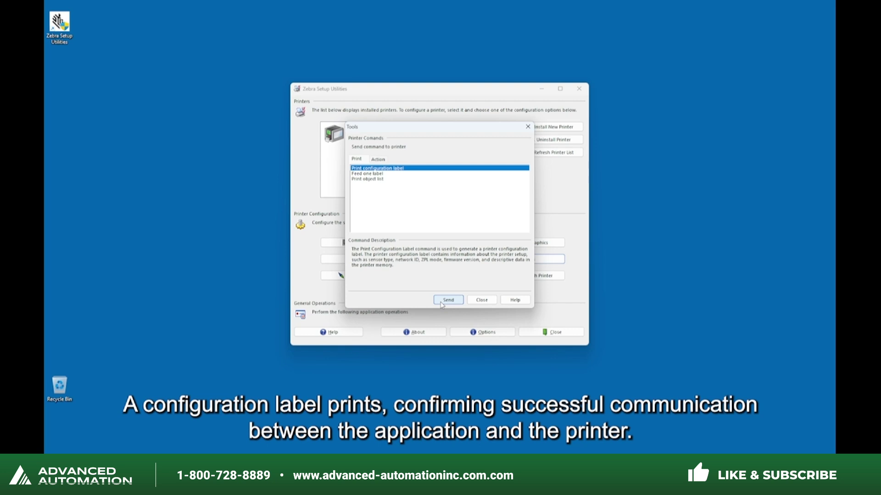
click(481, 300)
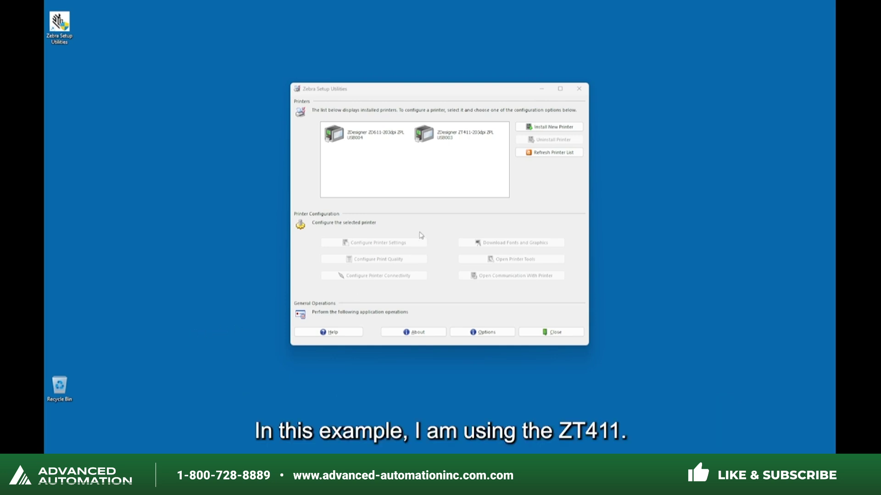
Step: Start wired connectivity setup for the ZT411 using its internal print server
click(446, 138)
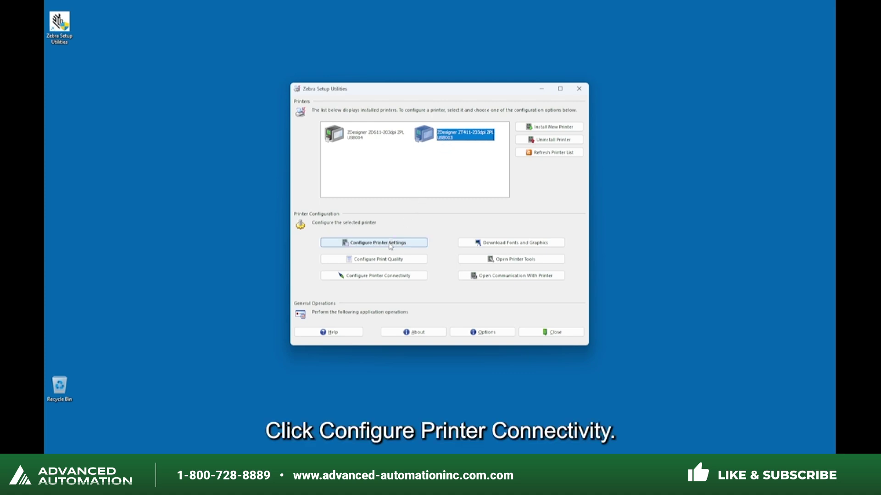
click(377, 276)
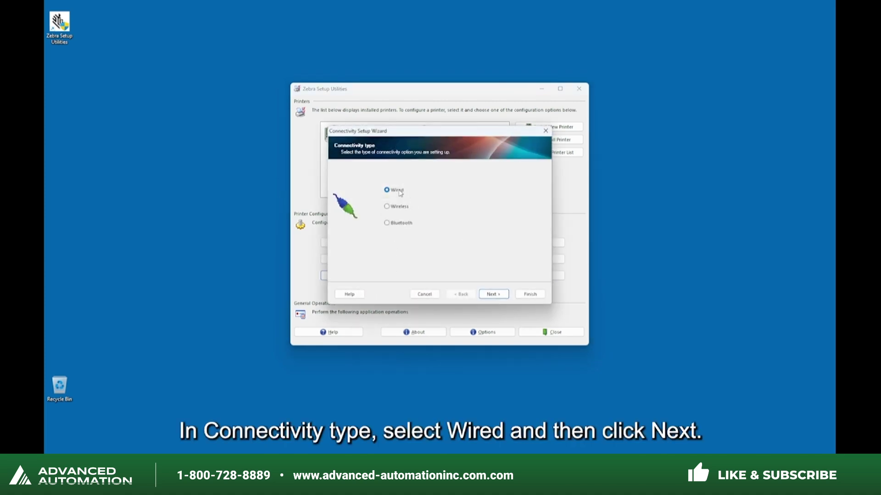
click(492, 298)
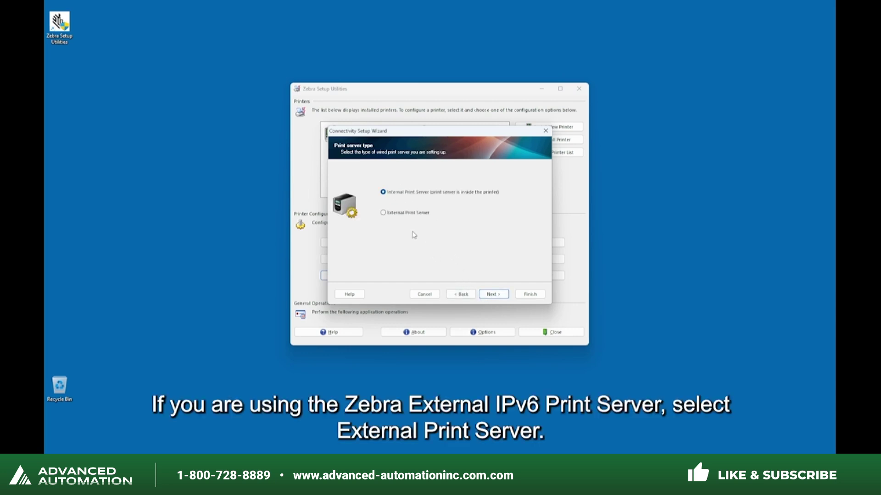
click(398, 218)
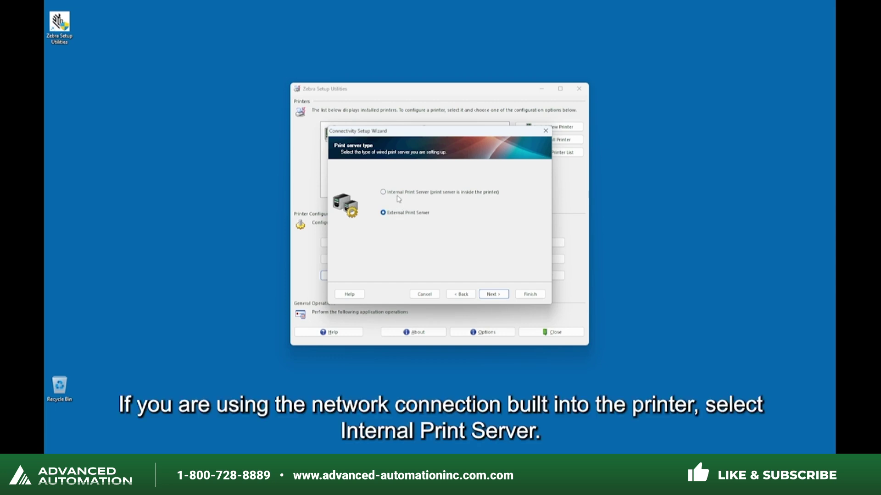
click(398, 196)
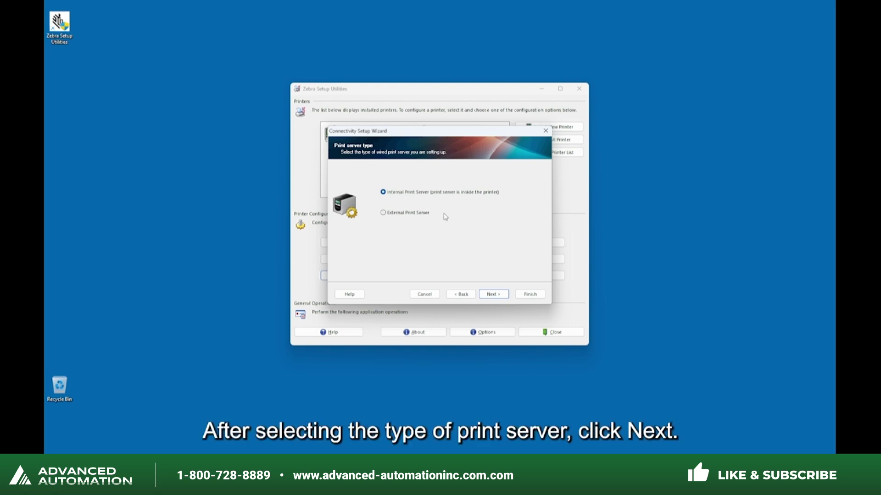
click(493, 296)
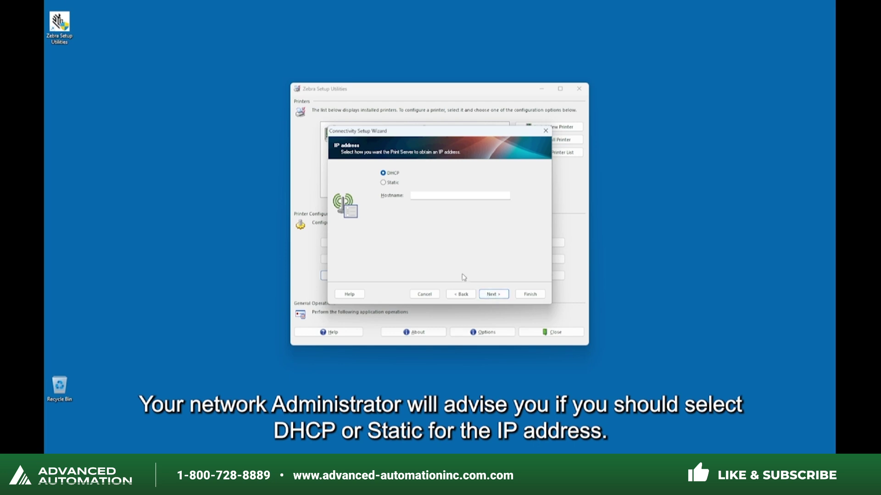
Step: Choose DHCP addressing and send the wired settings to the Printer
click(383, 182)
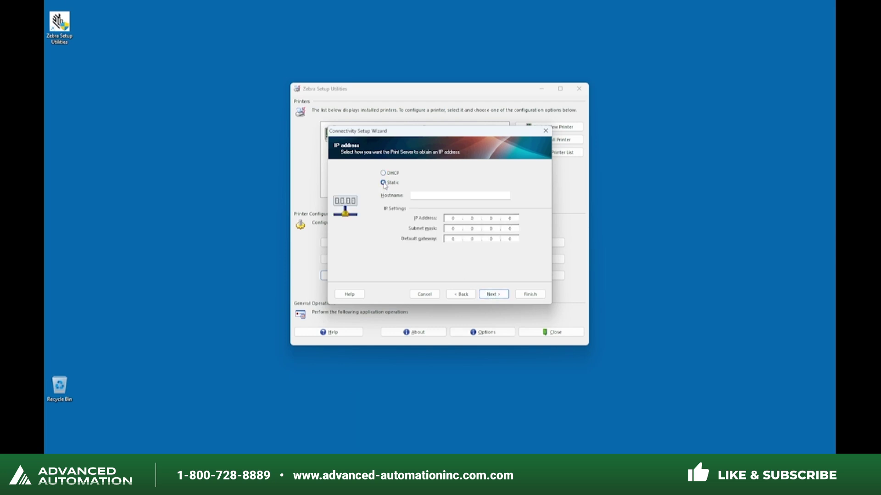
click(384, 173)
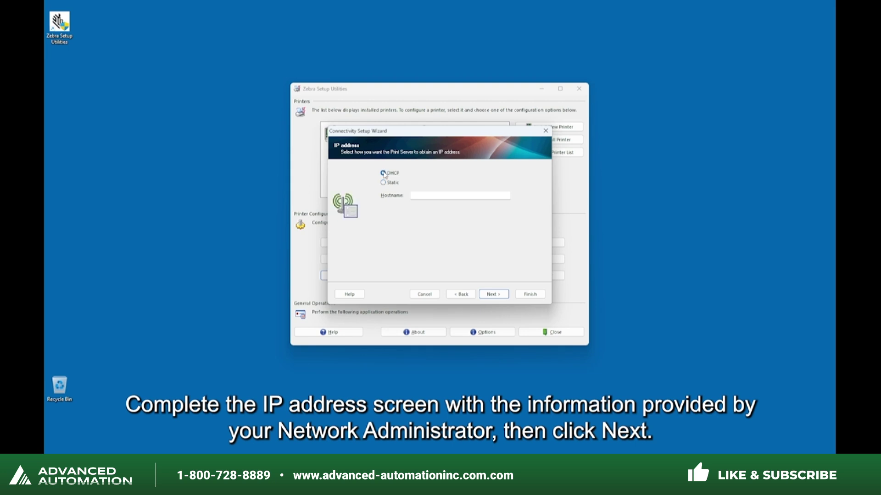
click(490, 297)
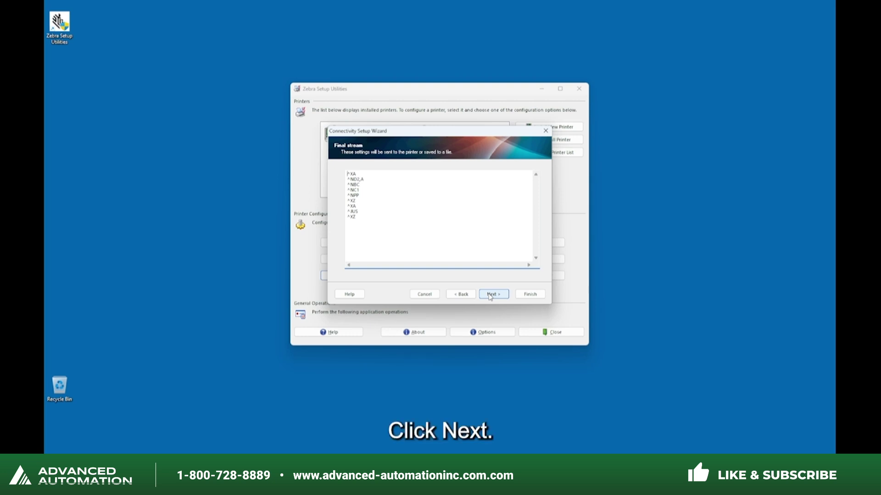
click(490, 294)
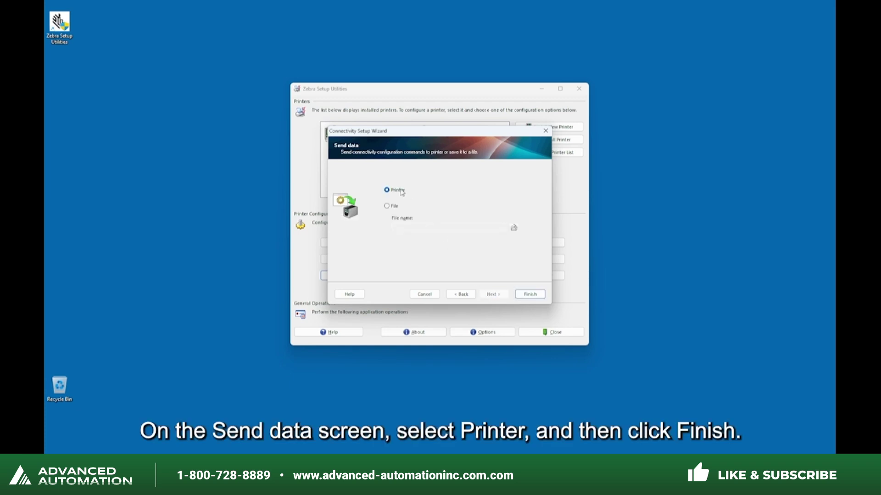
click(523, 294)
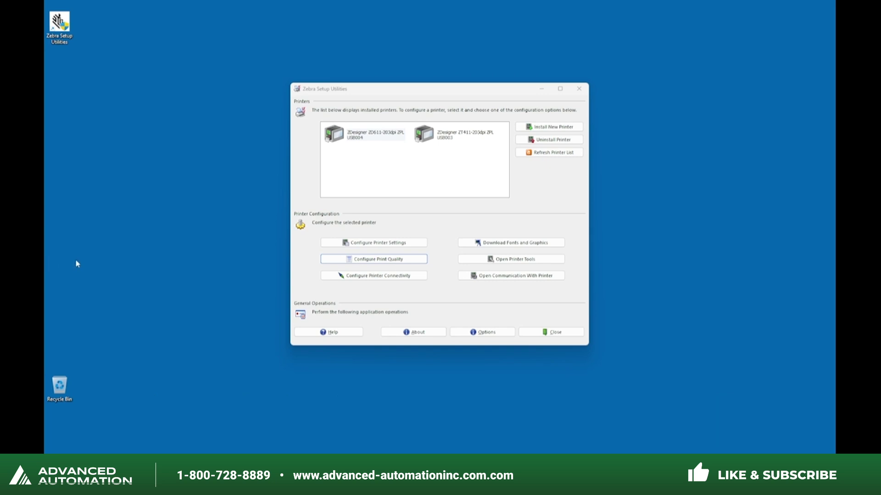
Step: Select the ZD611, choose Wireless connectivity, and keep DHCP addressing
click(354, 192)
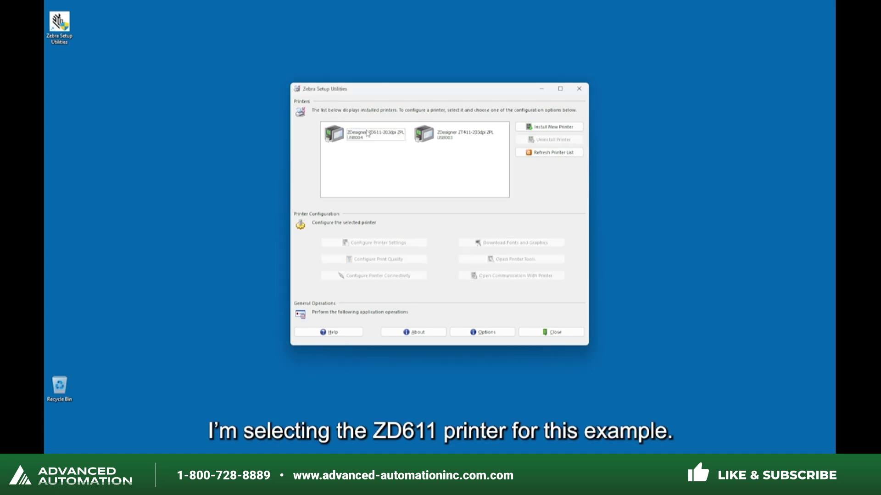
click(369, 137)
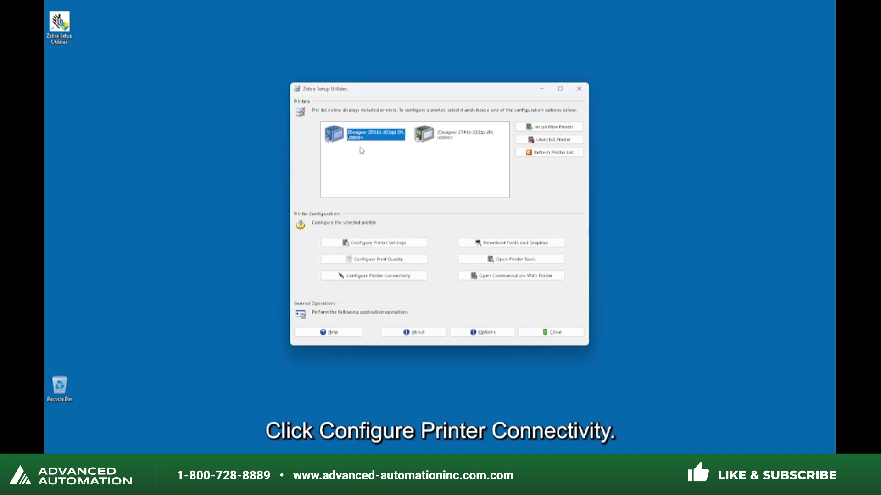
click(393, 276)
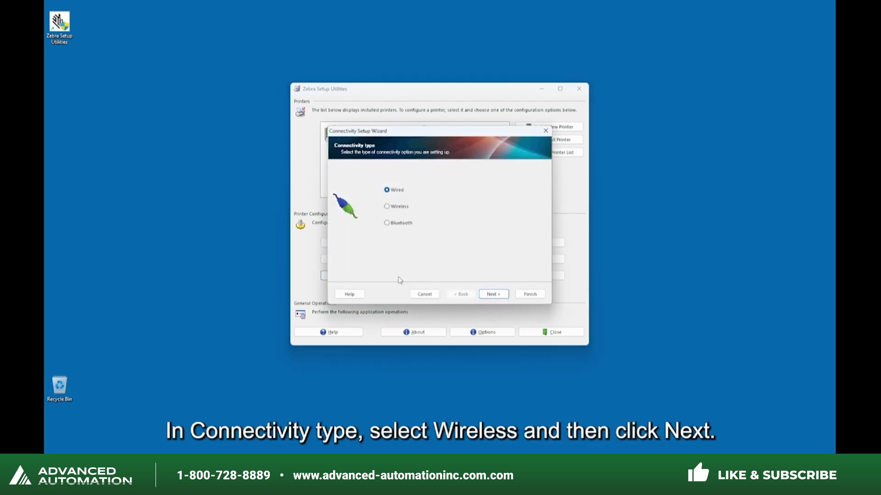
click(401, 209)
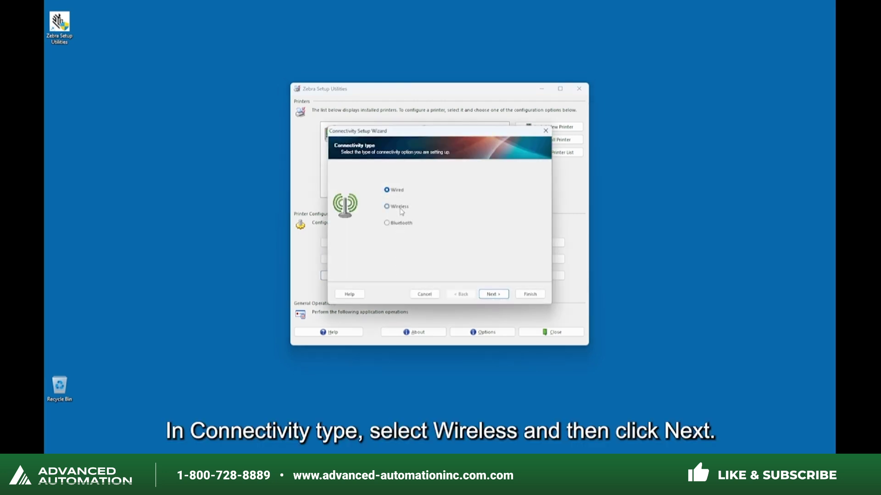
click(494, 294)
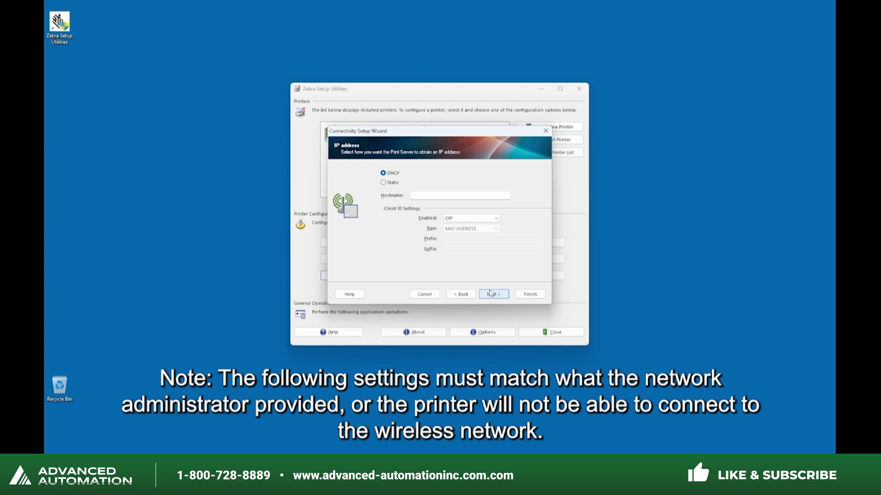
click(384, 184)
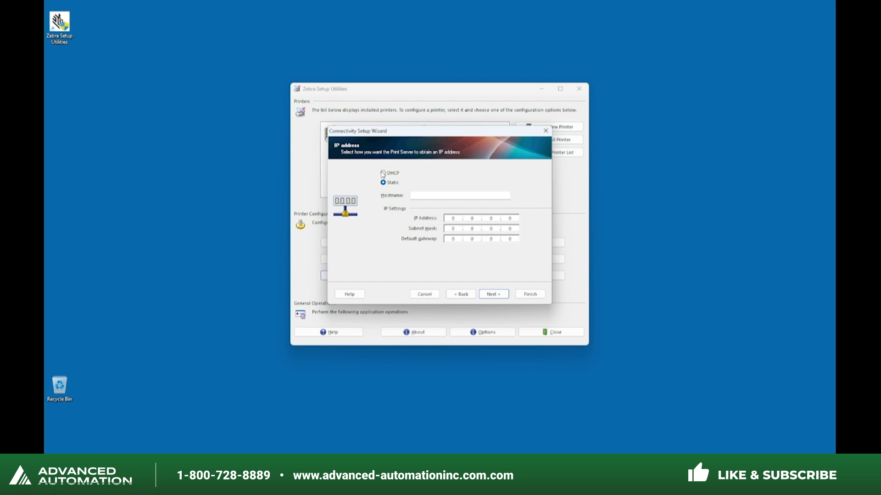
click(383, 173)
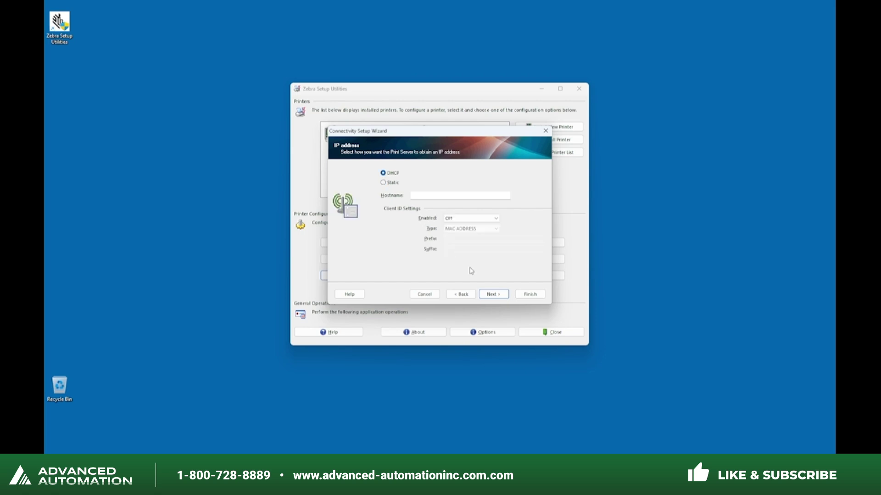
click(488, 295)
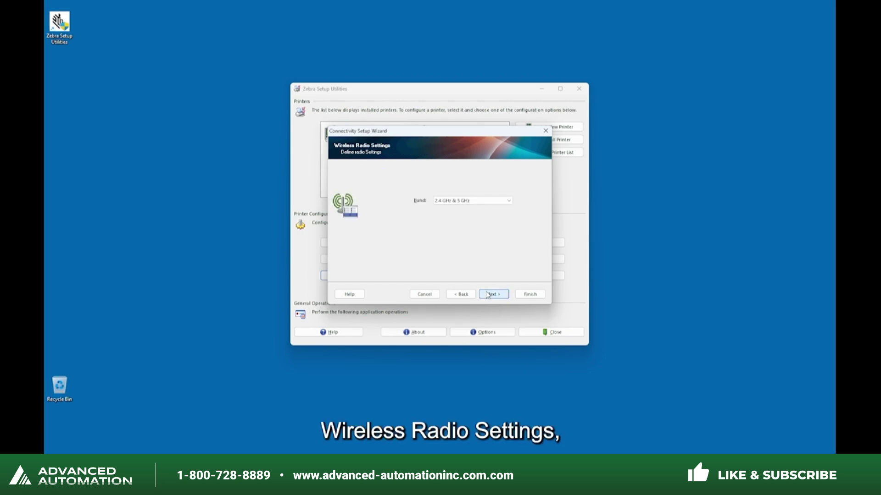
Step: Keep the 2.4 GHz & 5 GHz band, default country, channels, and no security
click(490, 295)
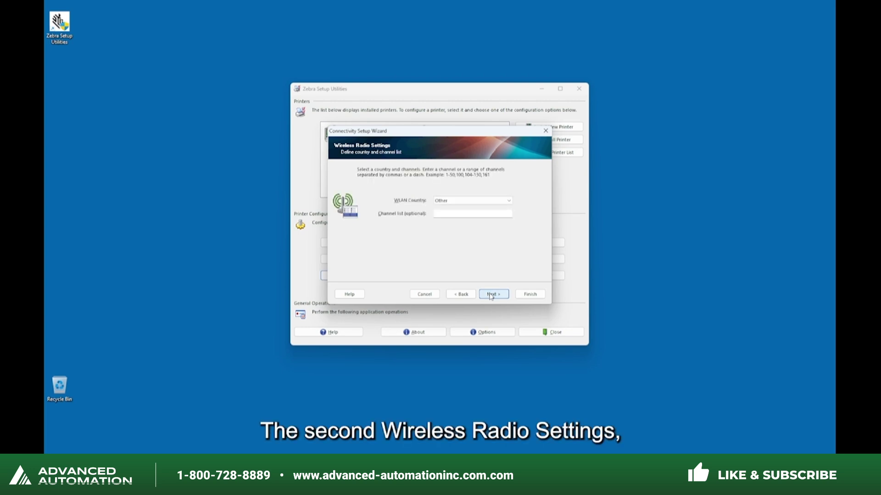
click(491, 296)
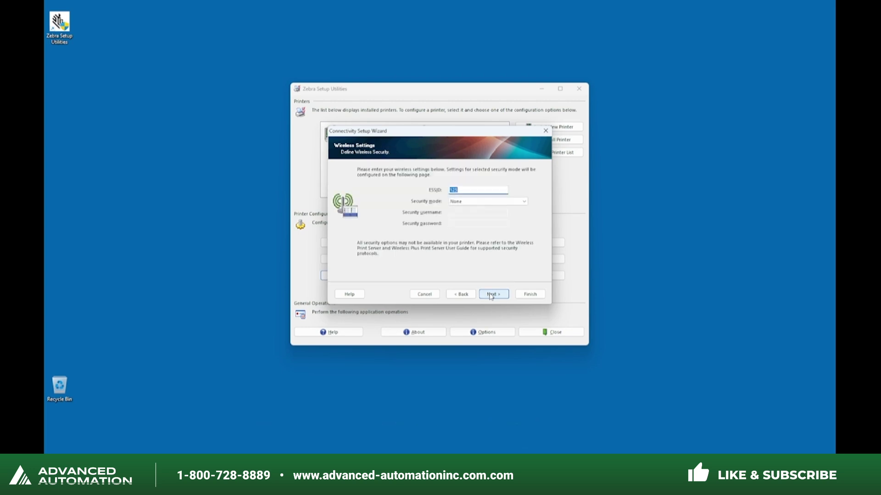
click(491, 296)
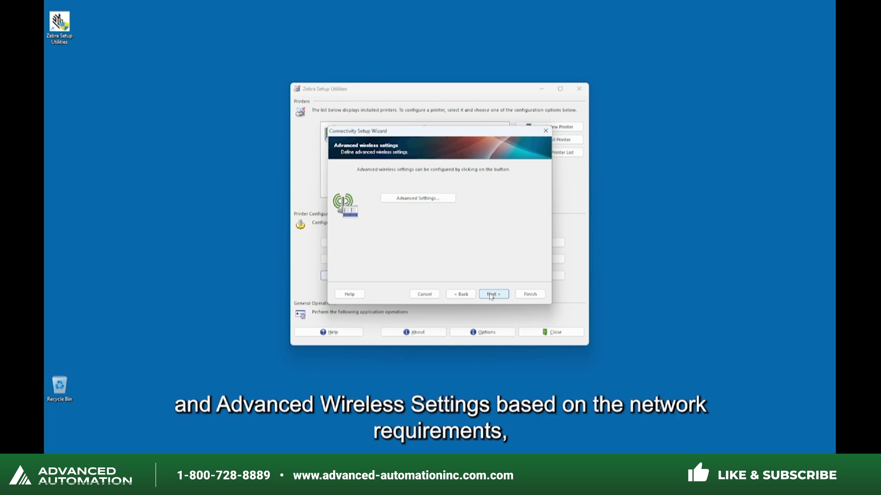
click(490, 296)
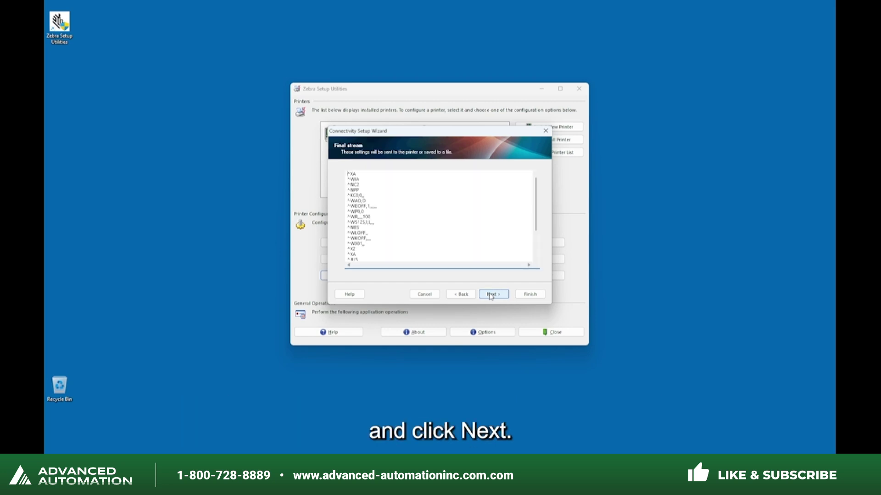
Step: Review the command preview and send the wireless settings to the Printer
scroll(480, 247, down, 3)
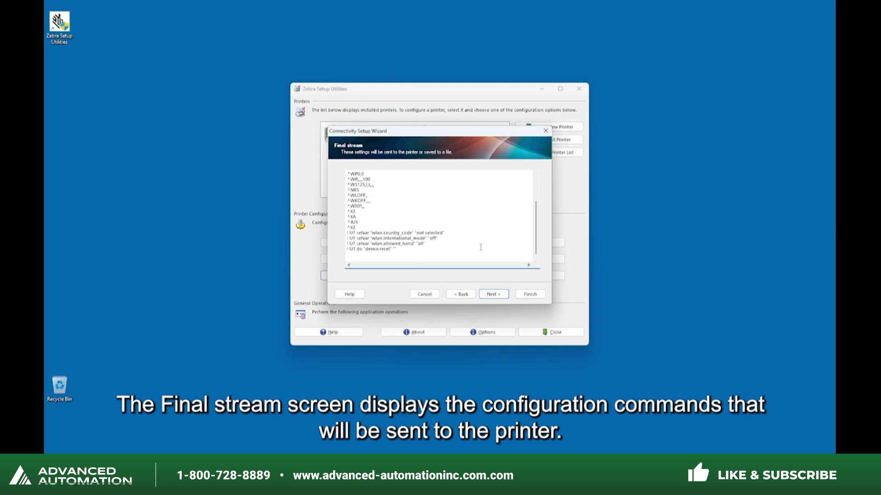
scroll(481, 247, up, 3)
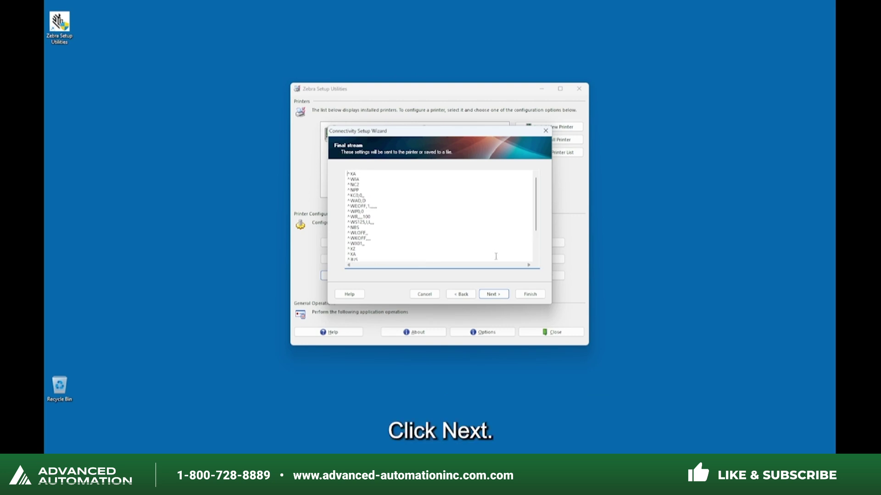
click(500, 295)
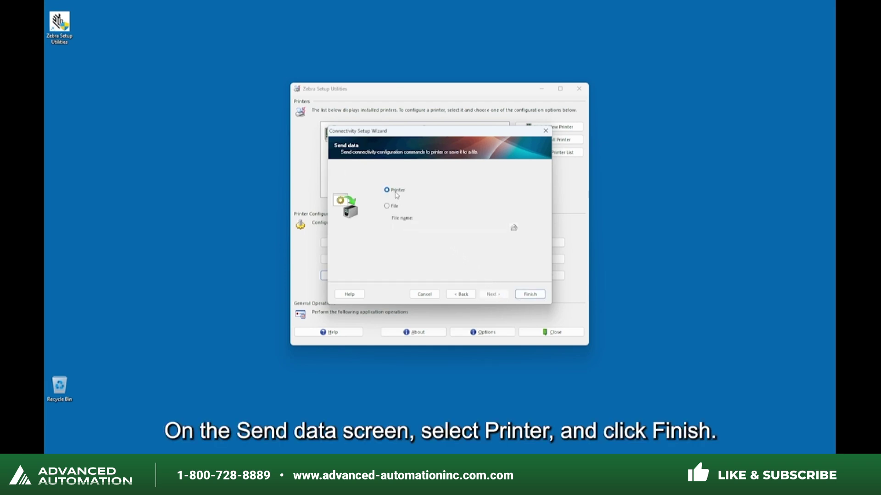
click(528, 294)
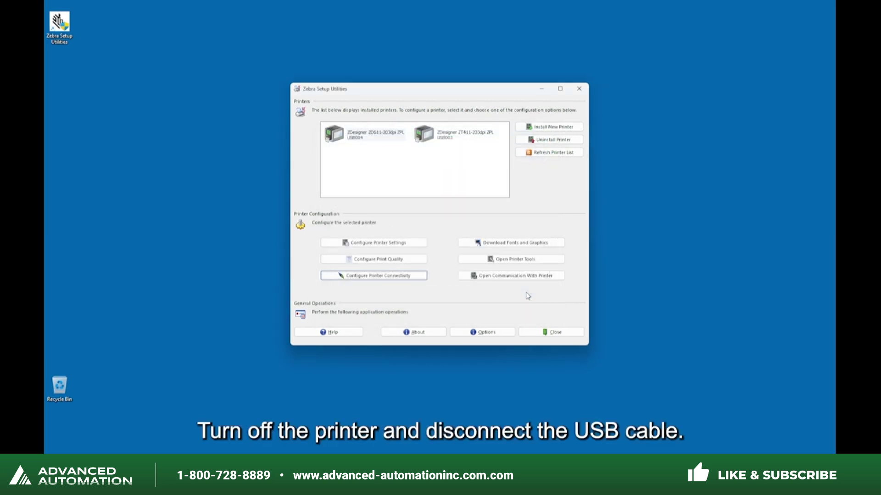